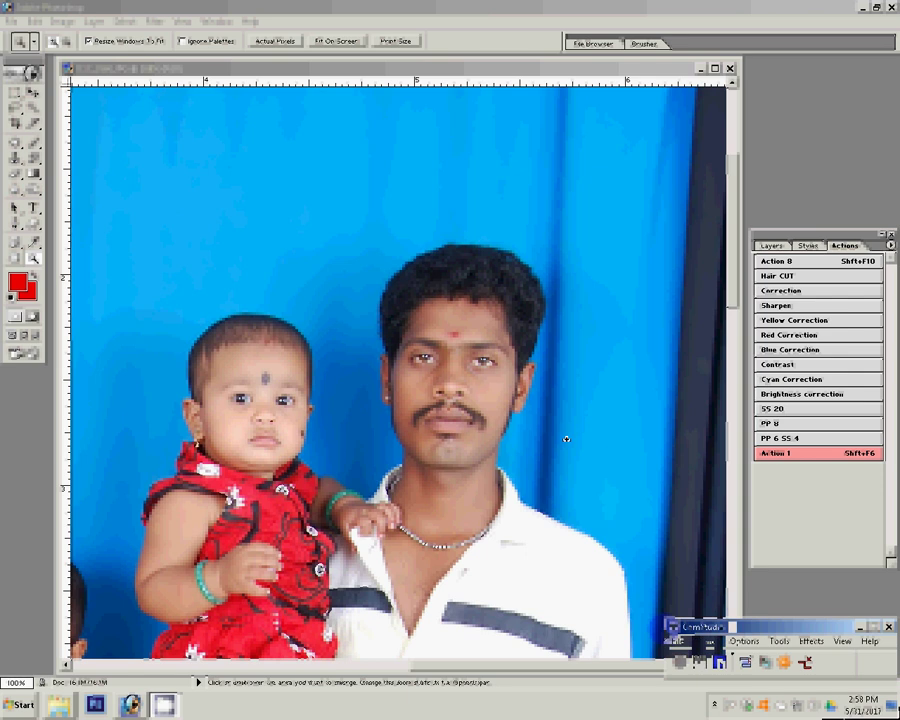
- Zoom into the studio photo DSC_0360.JPG to prepare for tracing the hand's edge
click(546, 430)
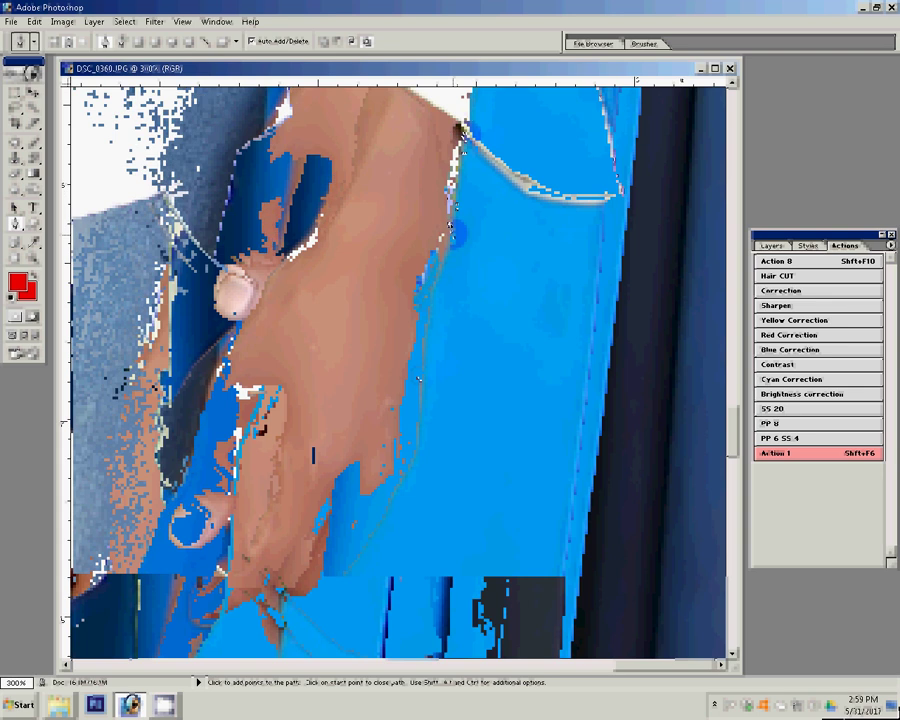
- Add a Pen anchor past the hand, continuing the outline toward the jeans hem
click(381, 339)
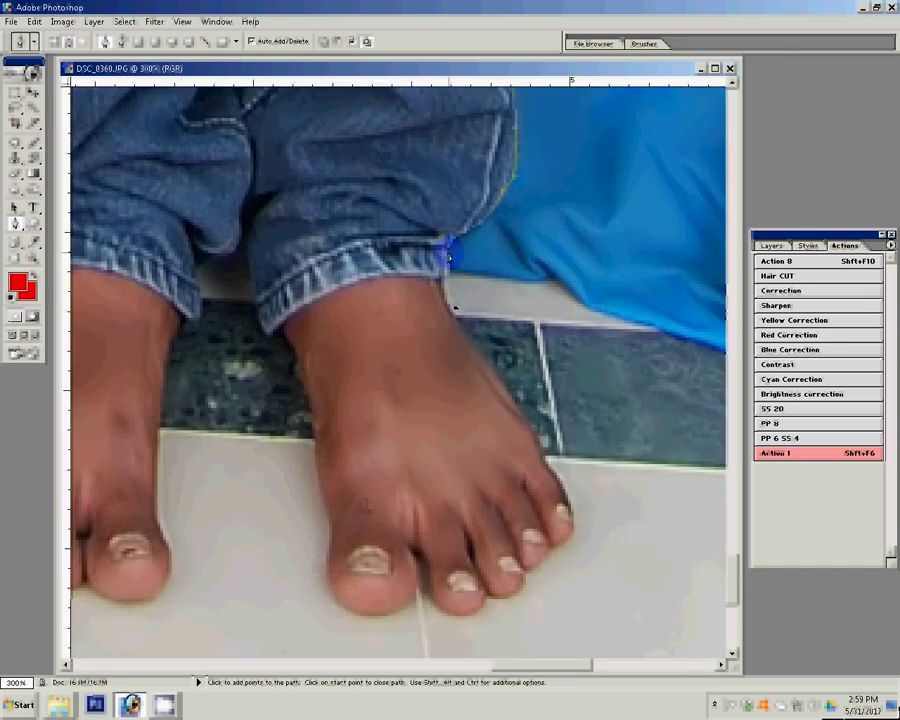
- Place Pen anchors down onto the bare foot and along the toe's edge
click(443, 283)
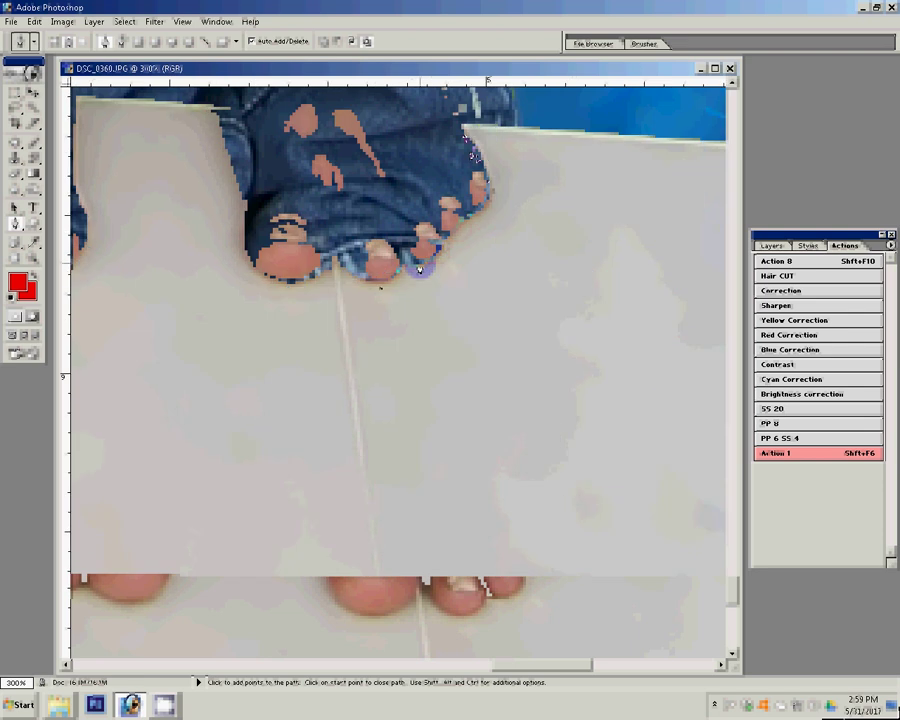
click(340, 236)
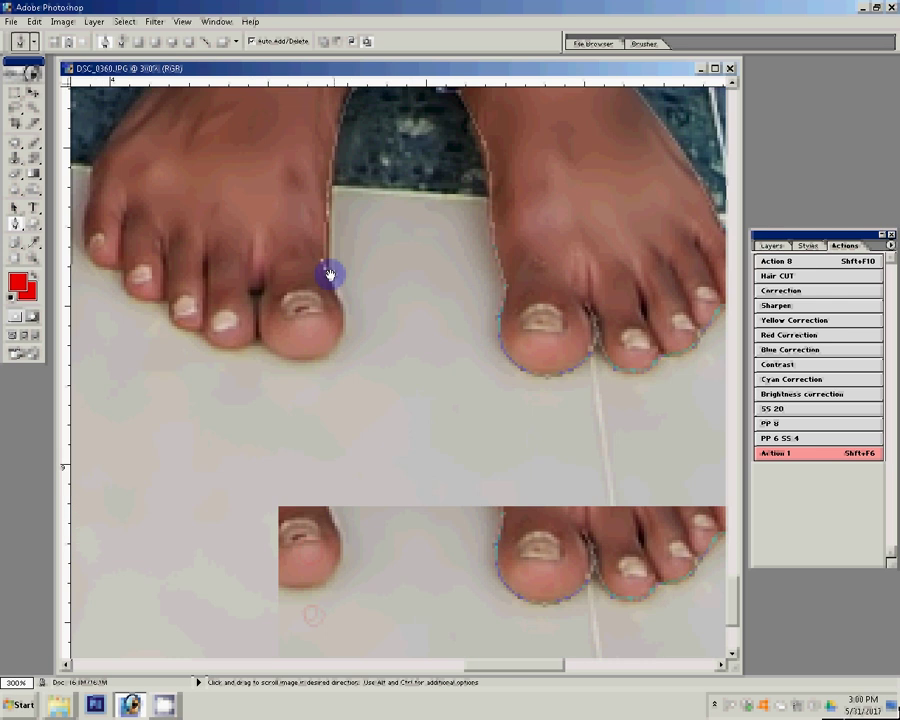
- Anchor the path under the big toe so it can climb the trouser leg
click(311, 357)
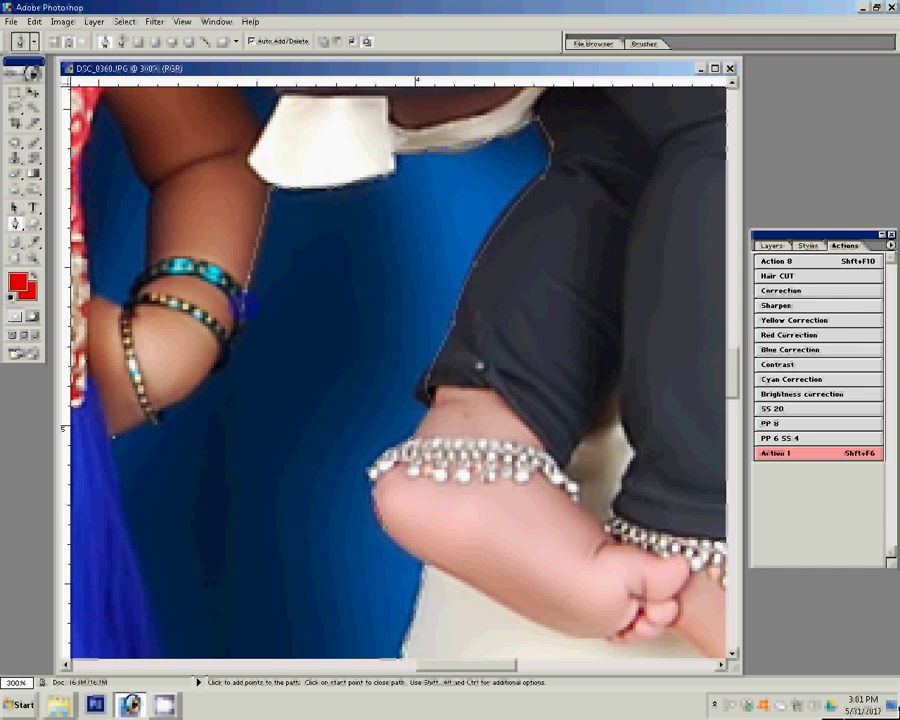
- Add Pen anchors along the figure's outline and the chair edge to its right side
click(461, 226)
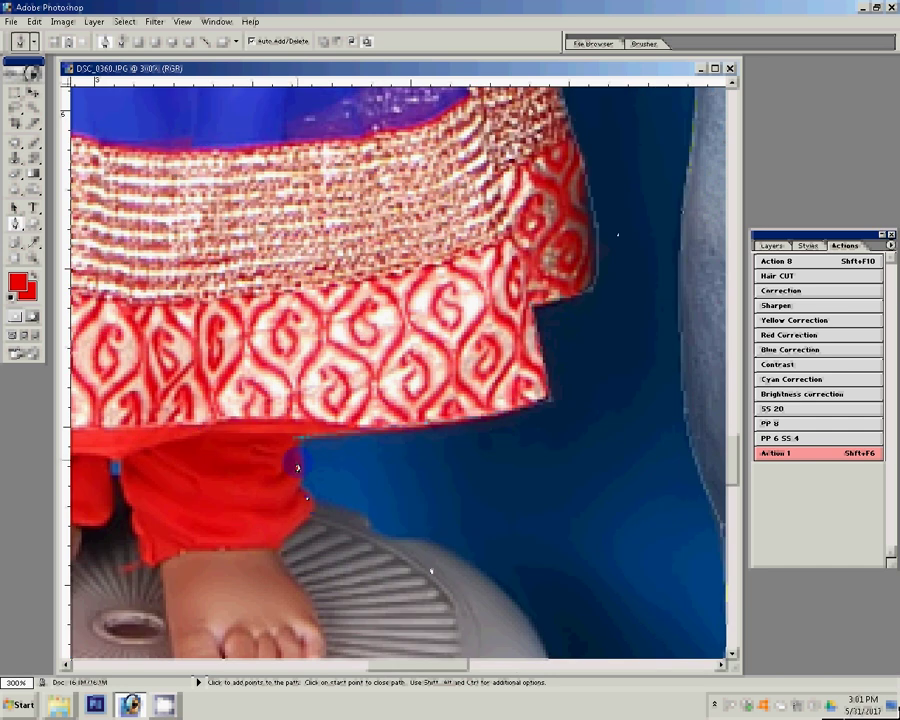
click(365, 517)
click(432, 548)
click(720, 540)
drag(734, 460, 735, 486)
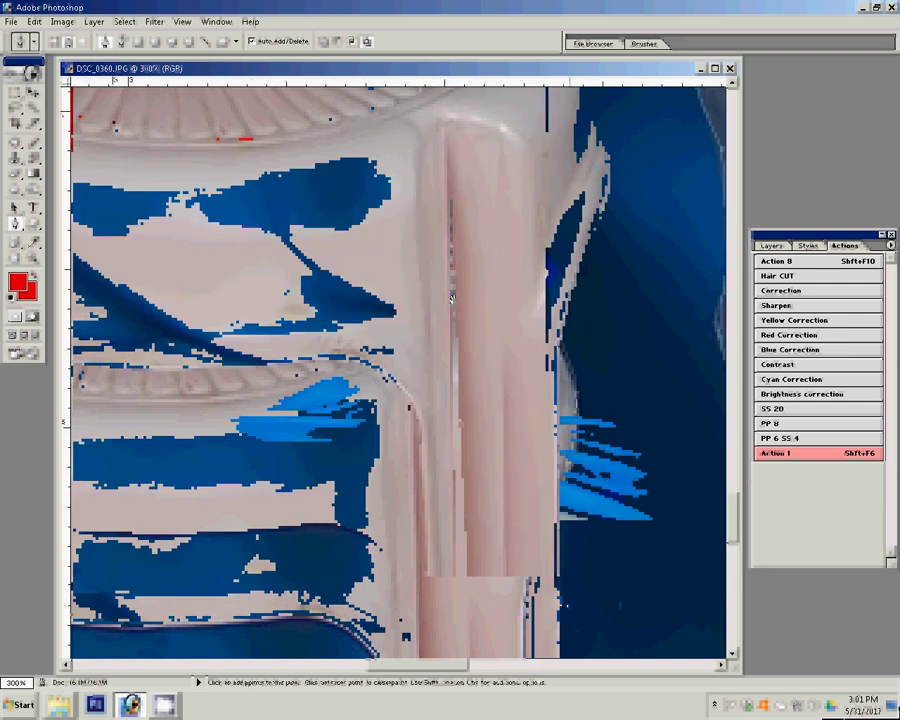
- Add Pen anchors along the chair upright and up the girl's arm beside the skirt
click(541, 576)
click(545, 247)
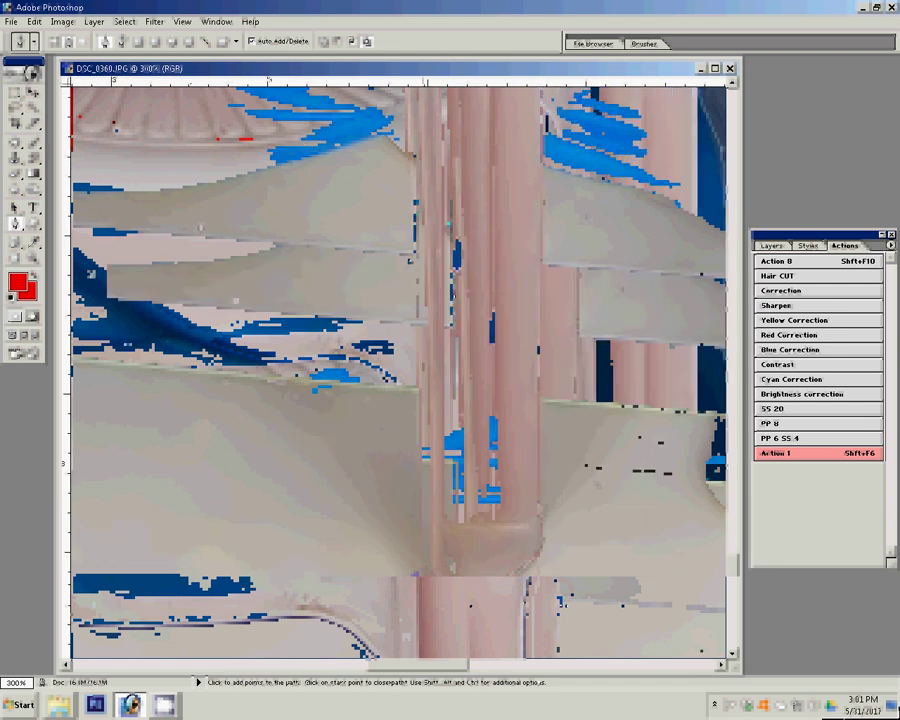
click(579, 192)
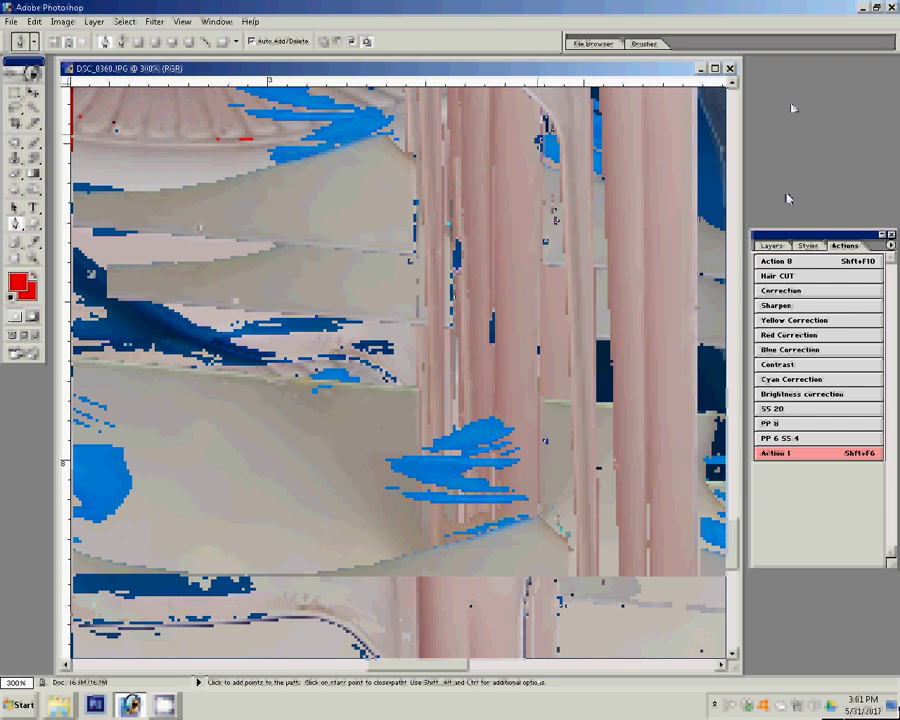
click(167, 538)
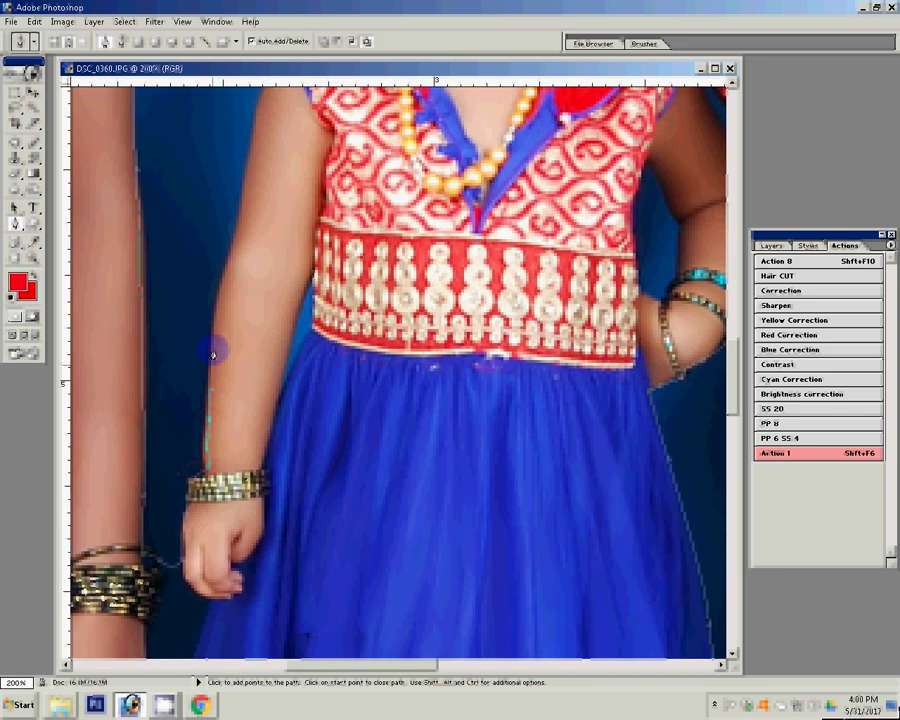
click(212, 352)
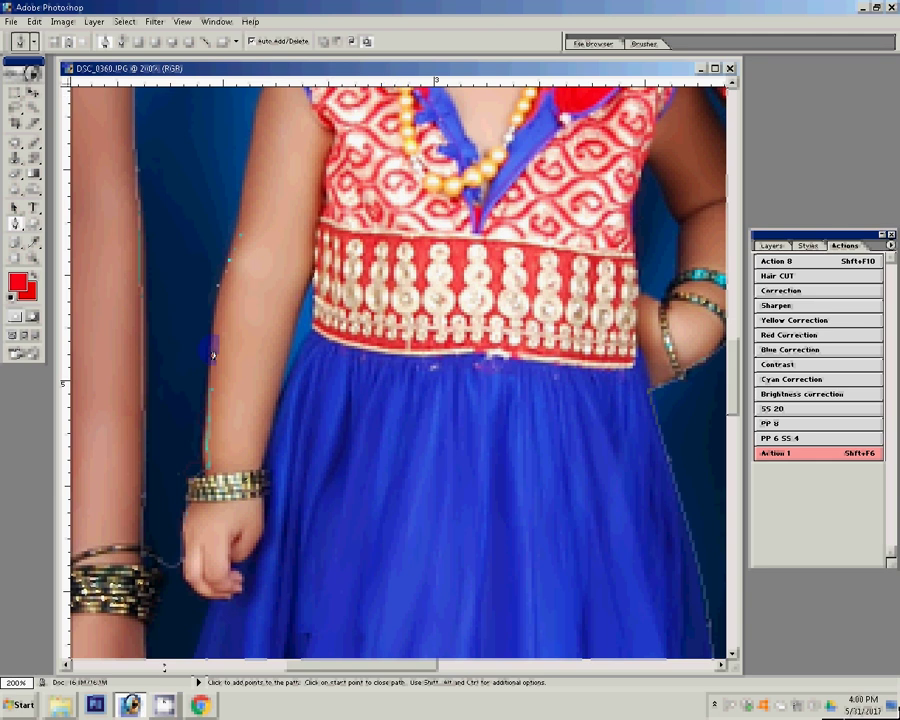